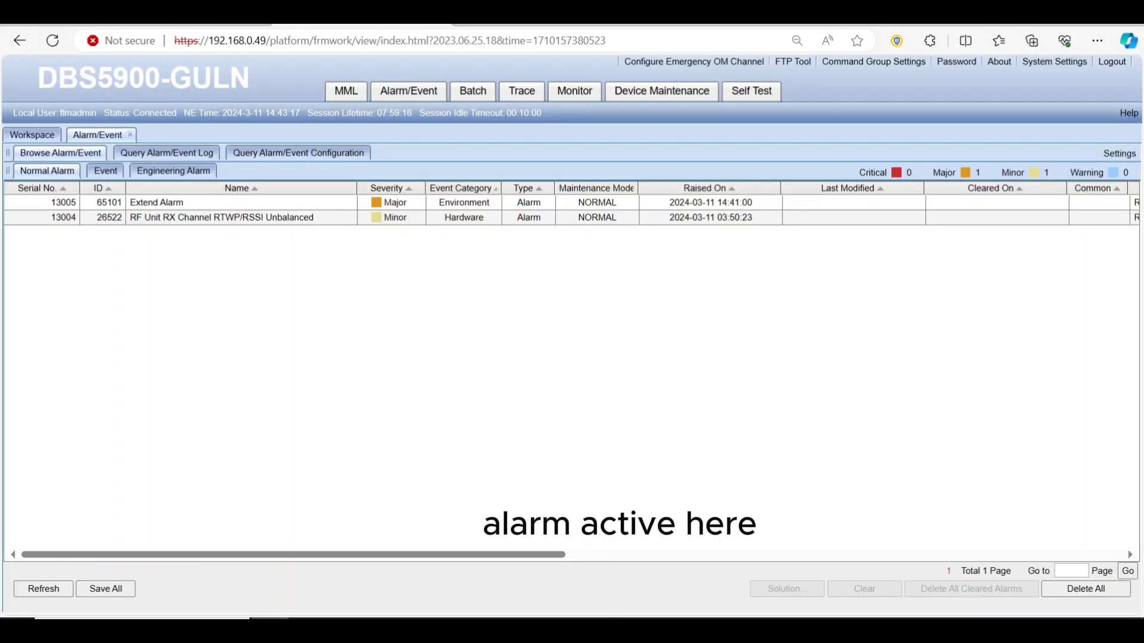
# Open details of the RTWP/RSSI Unbalanced alarm to see cabinet 0, subrack 81, slot 0.
pyautogui.doubleClick(375, 217)
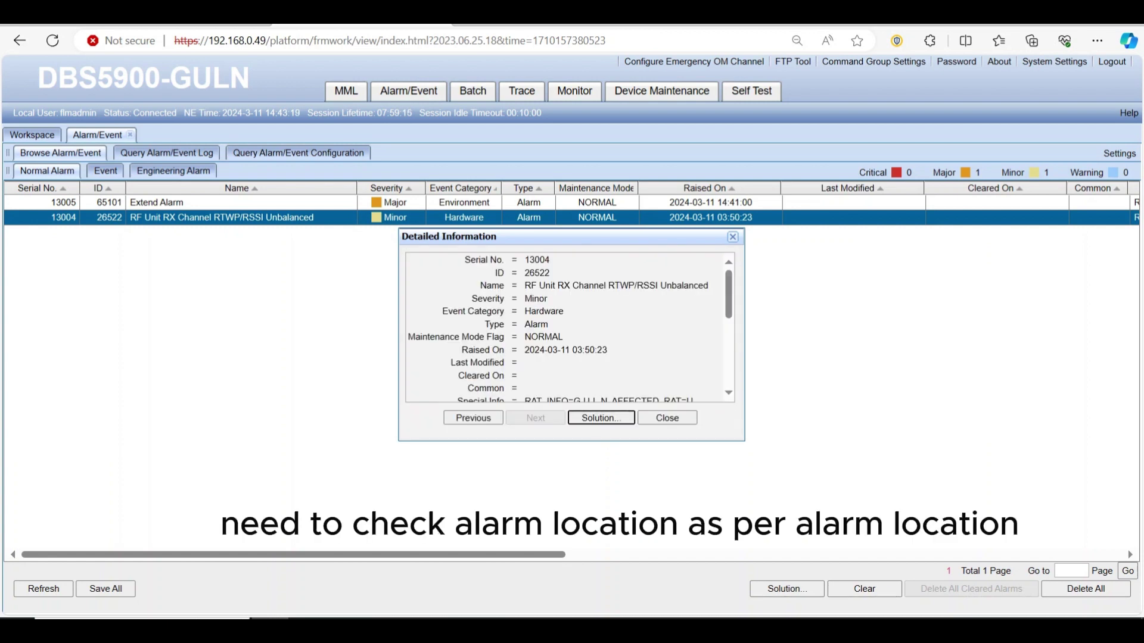
pyautogui.scroll(-3, 570, 331)
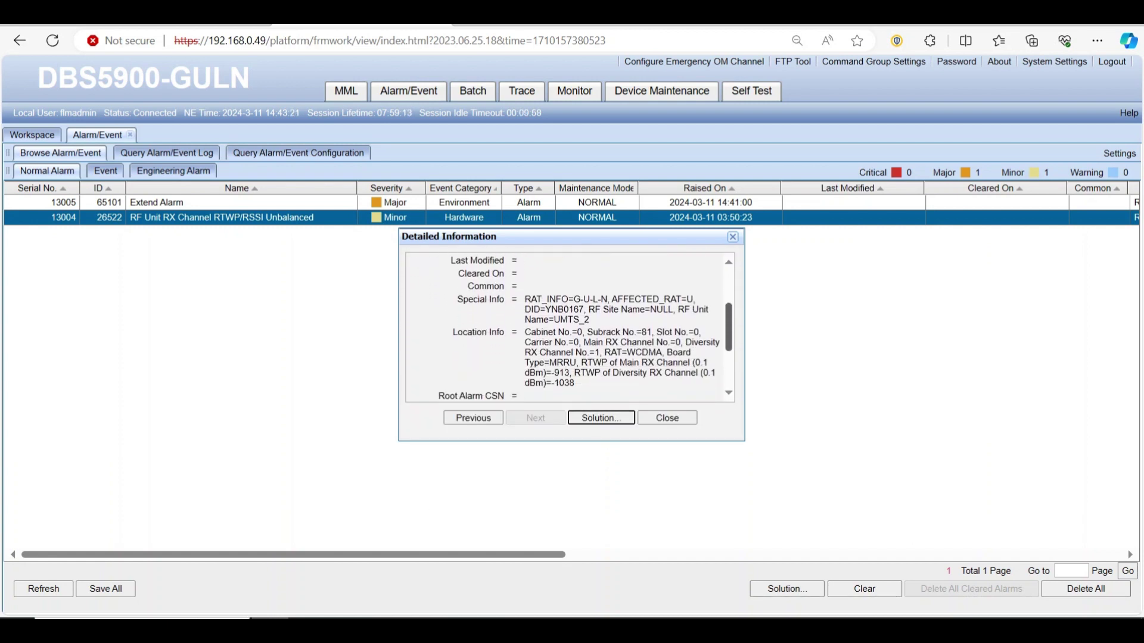
pyautogui.scroll(-2, 570, 331)
pyautogui.moveTo(526, 332); pyautogui.dragTo(577, 383)
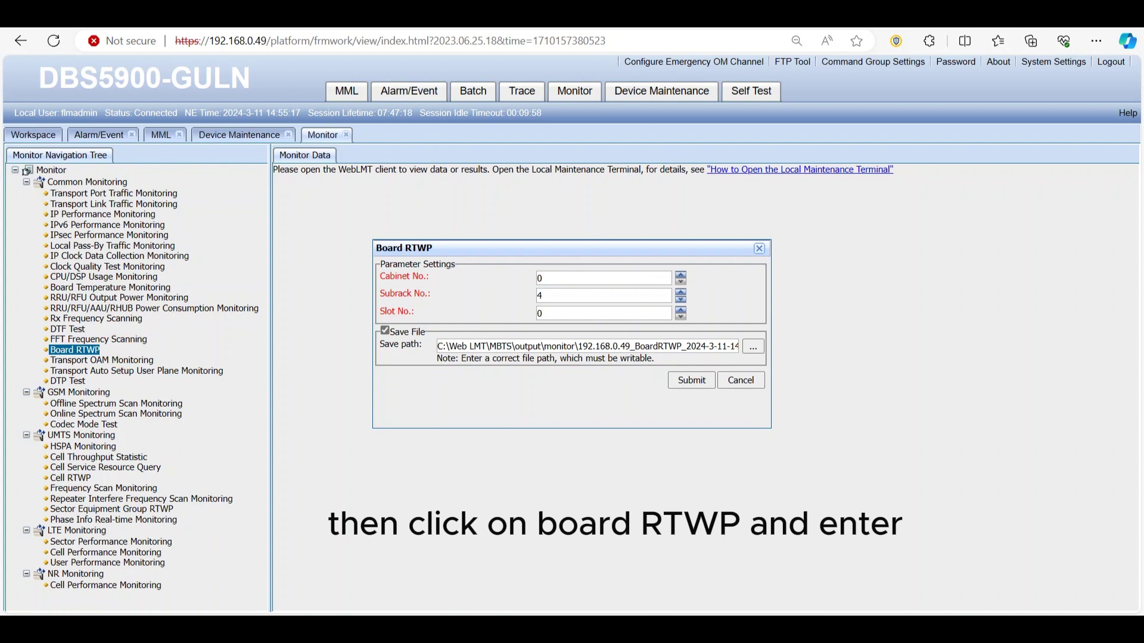
pyautogui.write('1')
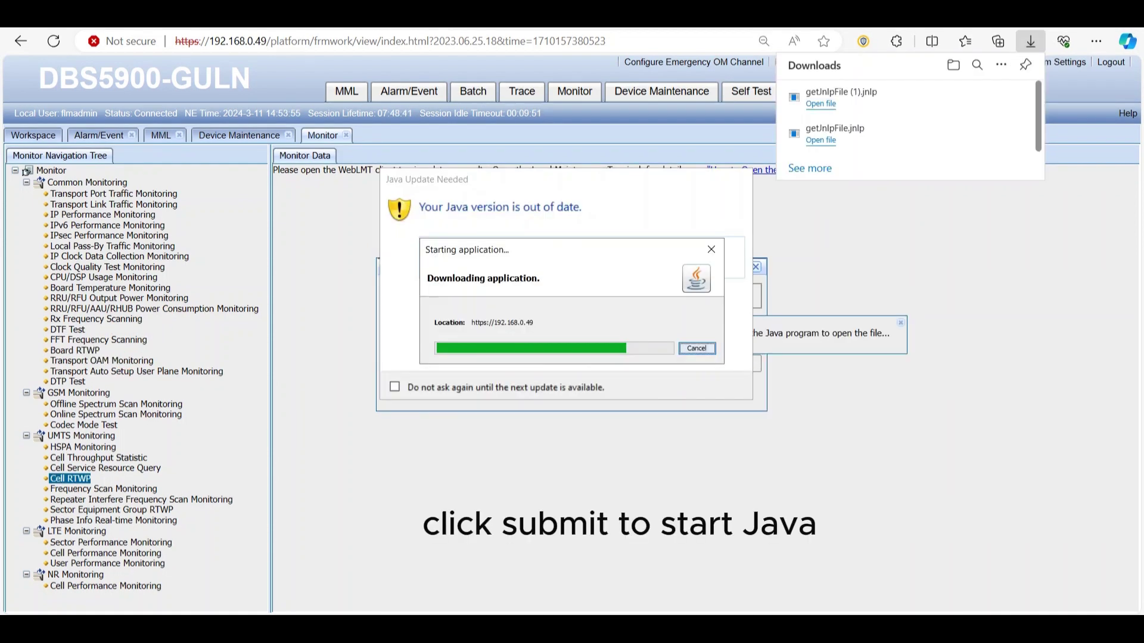
# Accept the risk and run Board RTWP monitoring for subrack 81 in the Local Maintenance Terminal.
pyautogui.click(435, 384)
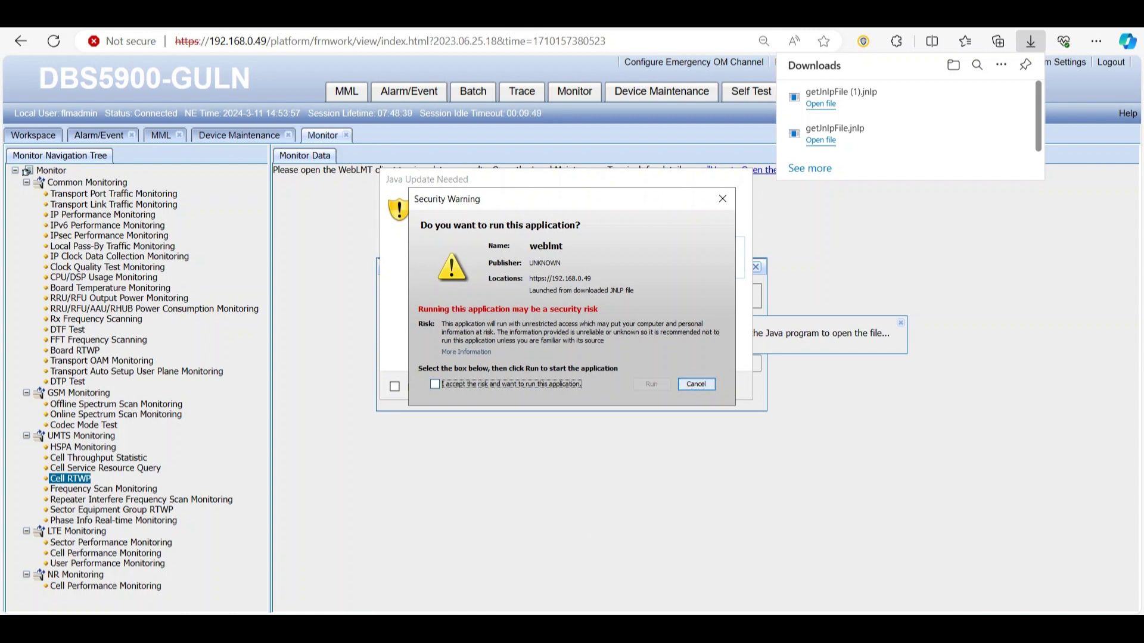
pyautogui.click(651, 384)
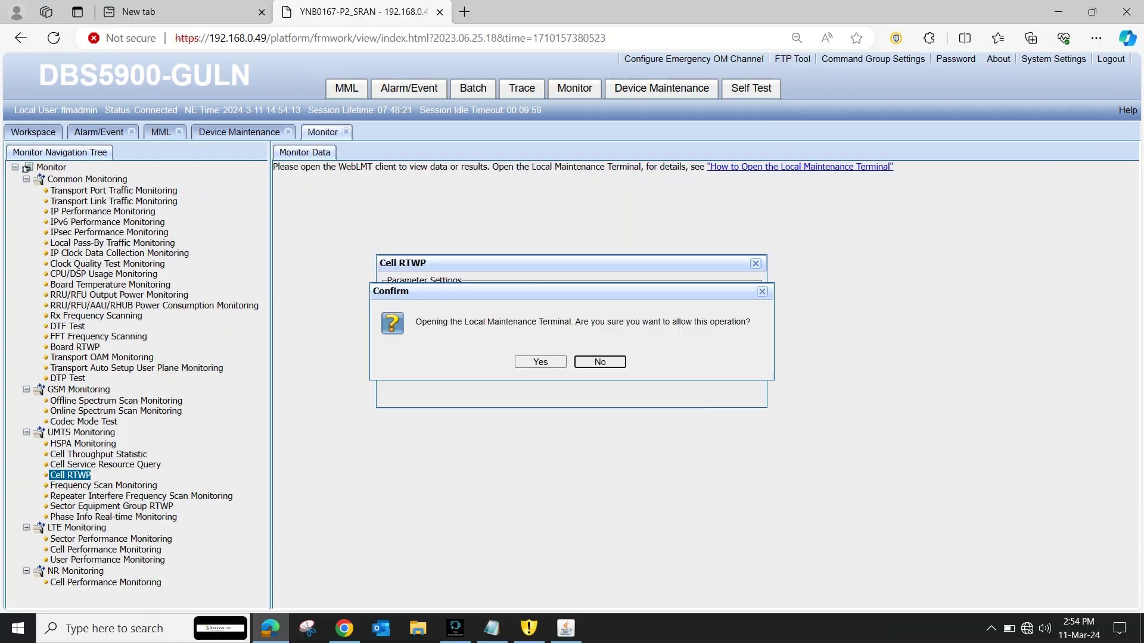
pyautogui.click(540, 362)
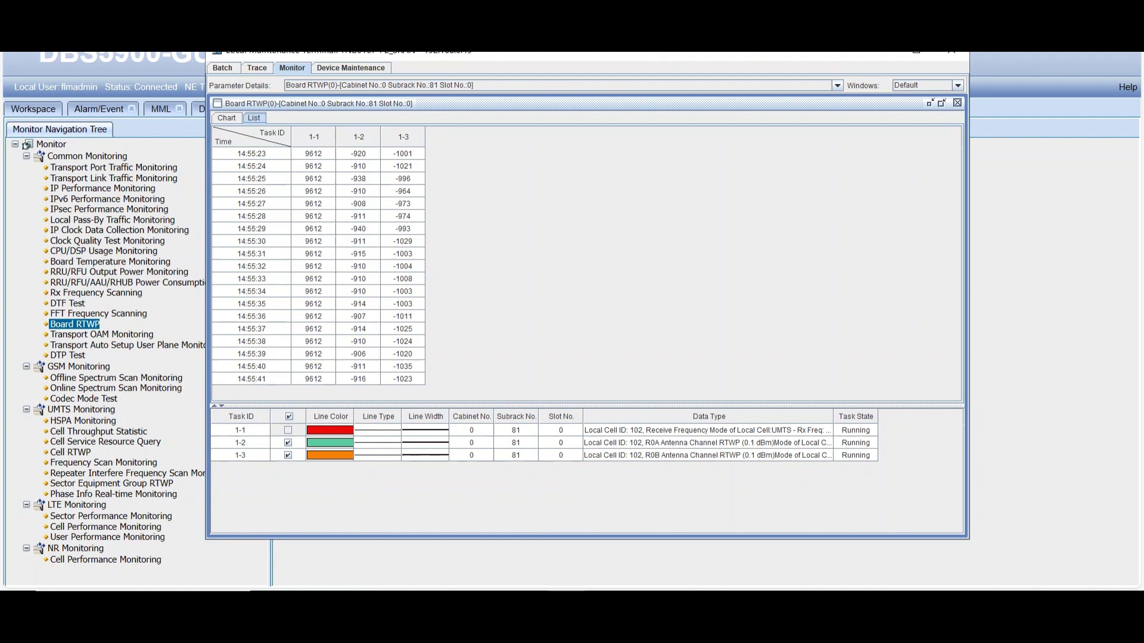
# Chart subrack 81 RTWP (R0A near -910, R0B near -1000), then close the monitor window.
pyautogui.click(226, 118)
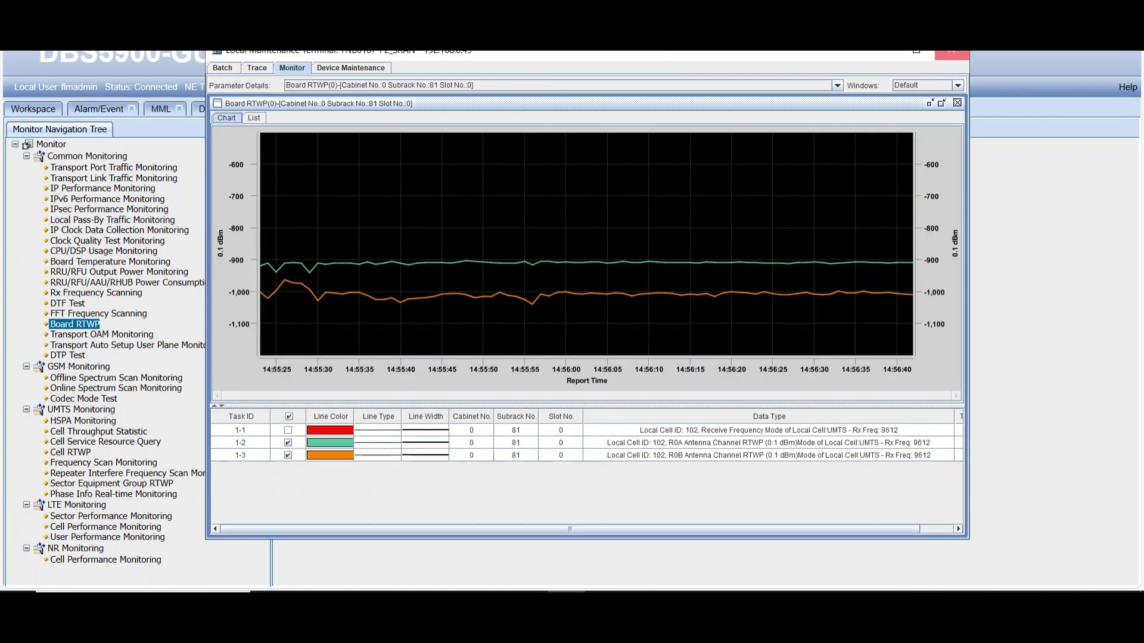
pyautogui.click(951, 51)
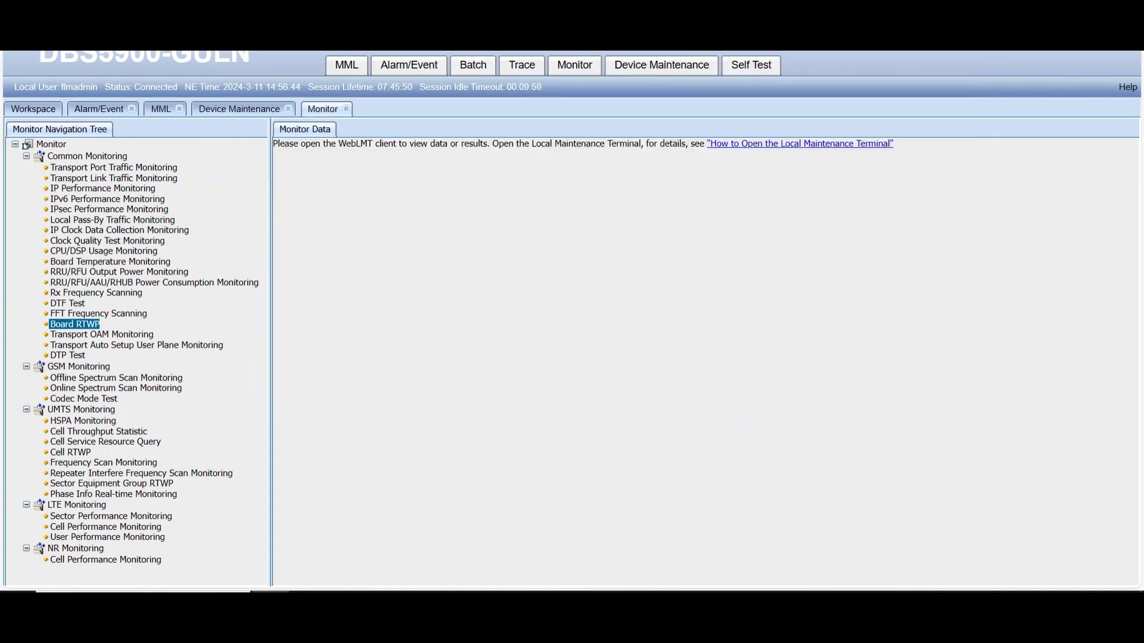
# Run Board RTWP monitoring for subrack 80, showing both channels near -1040.
pyautogui.doubleClick(75, 323)
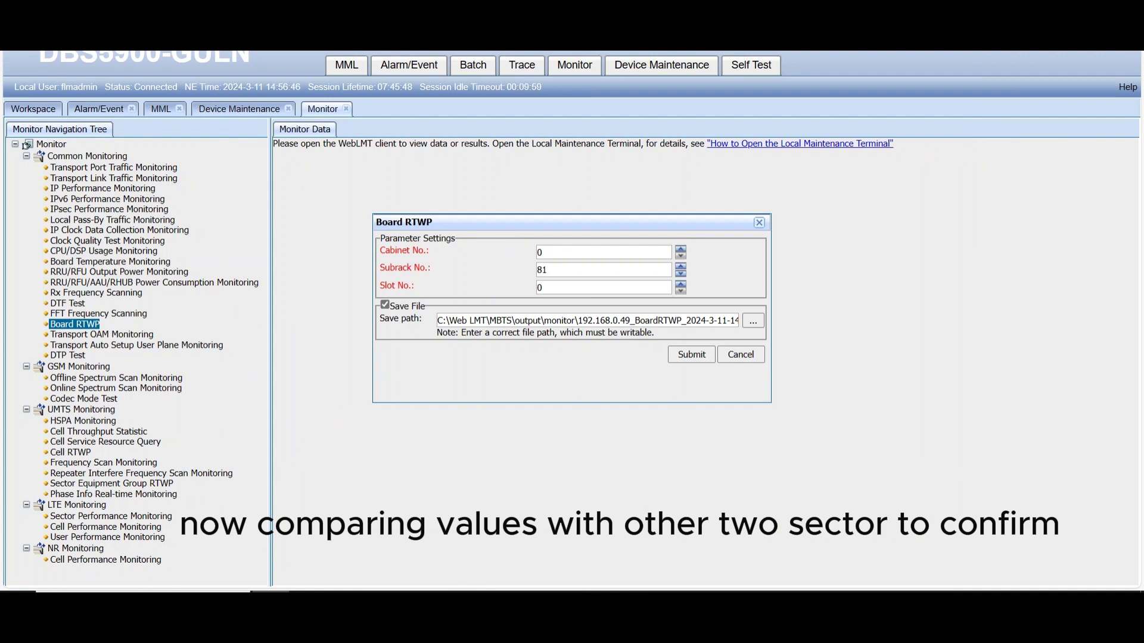
pyautogui.click(603, 269)
pyautogui.write('0')
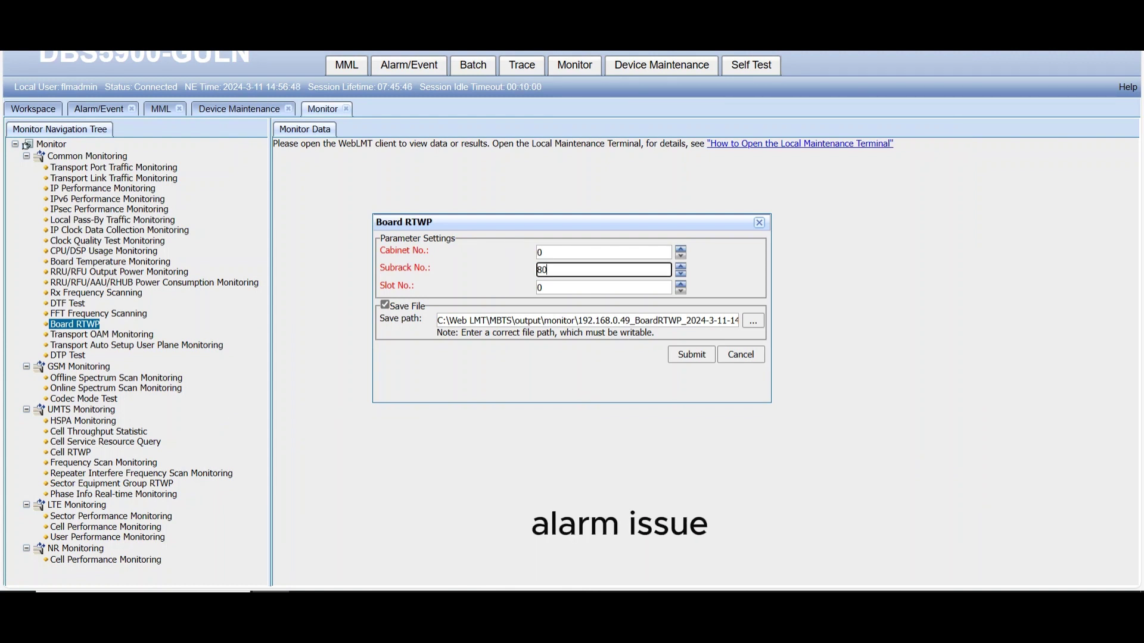
pyautogui.press('Return')
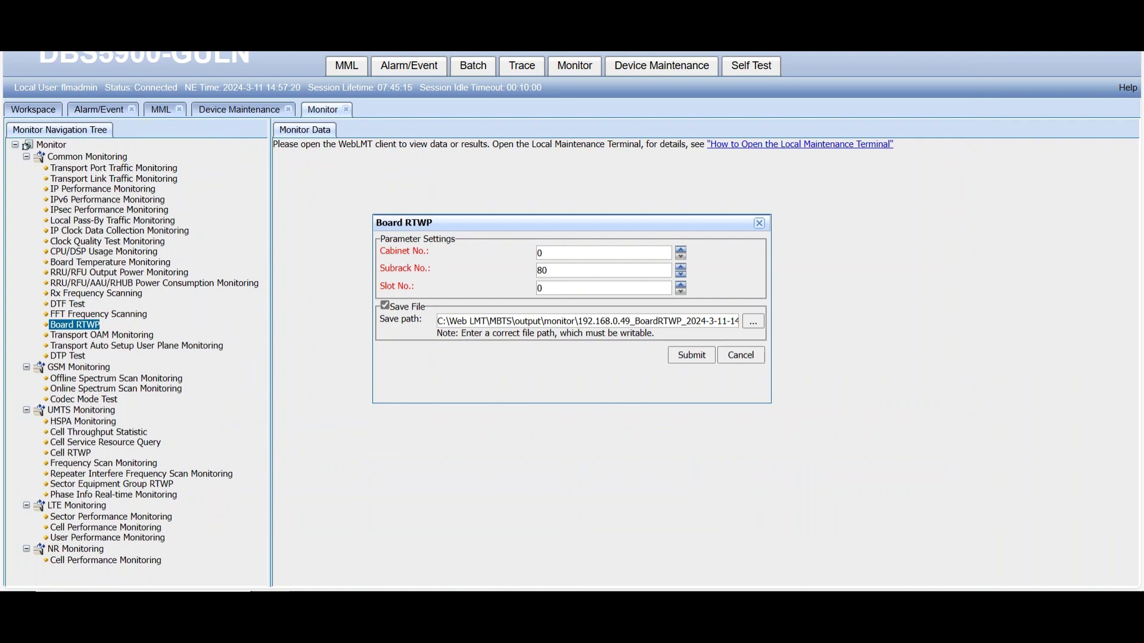
# Change the Board RTWP subrack from 80 to 82 and submit to start monitoring.
pyautogui.click(603, 270)
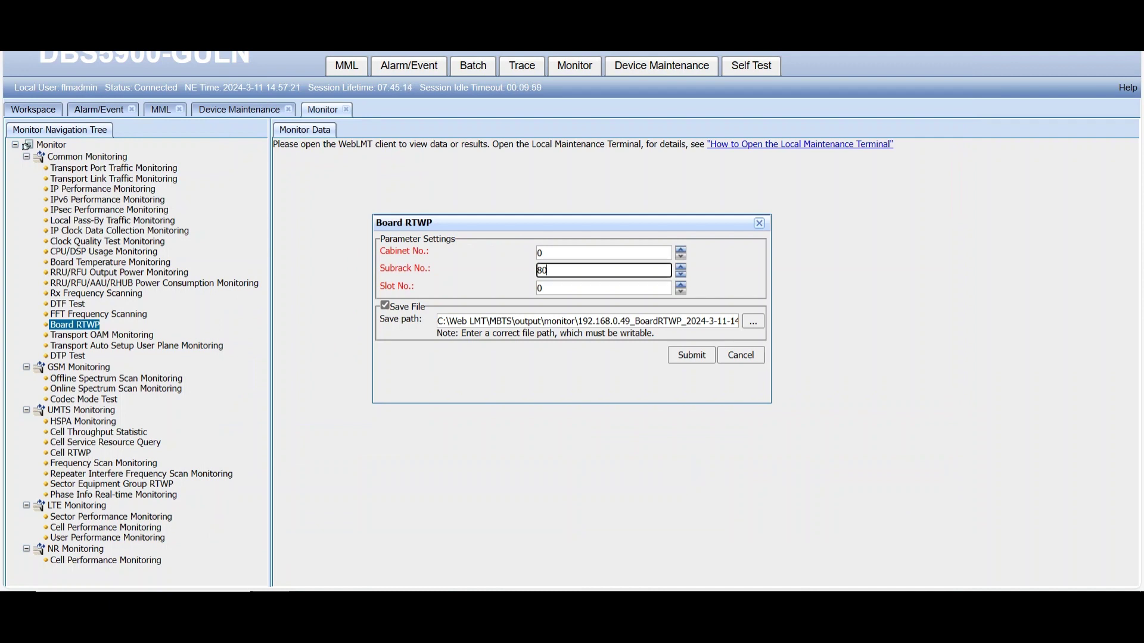
pyautogui.press('BackSpace')
pyautogui.write('2')
pyautogui.click(690, 355)
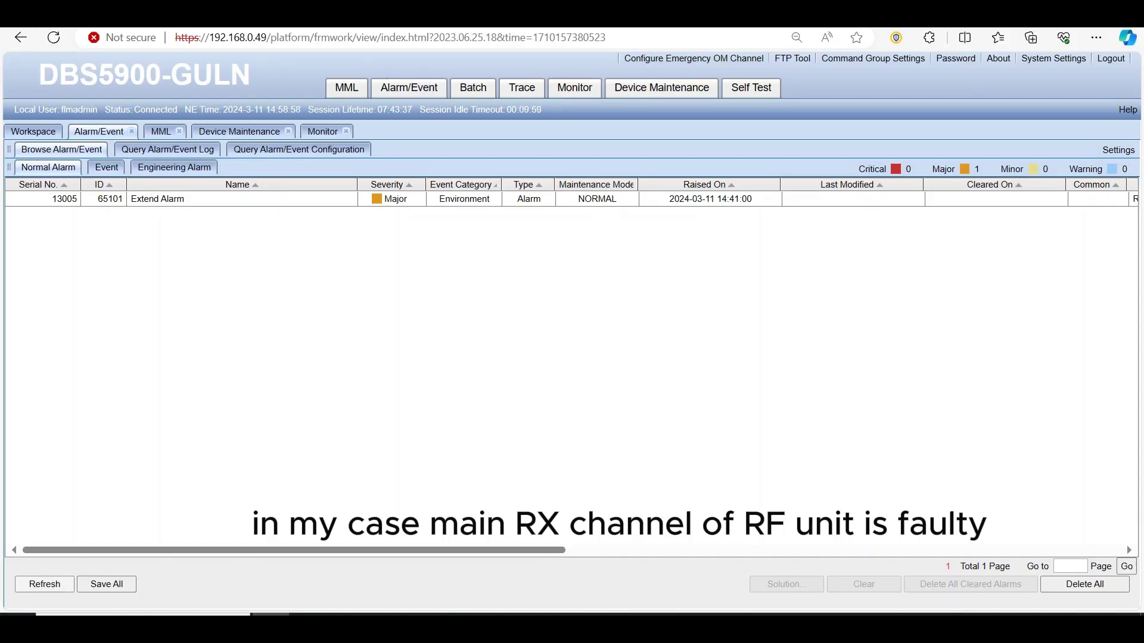
# Refresh the alarm browser, which still lists only the Extend Alarm.
pyautogui.click(44, 583)
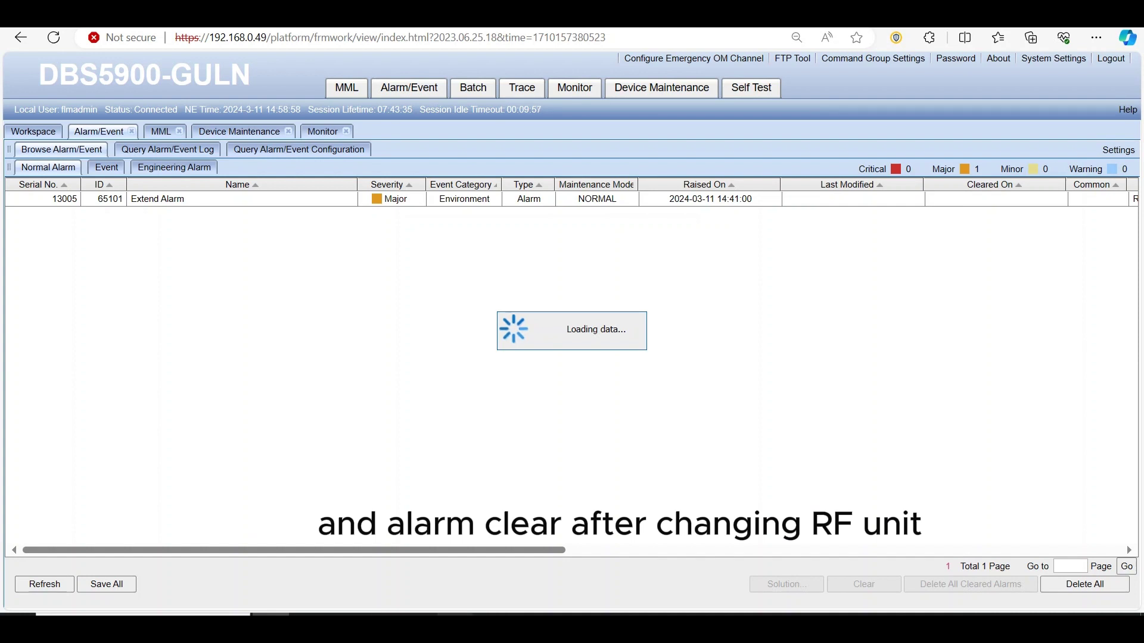